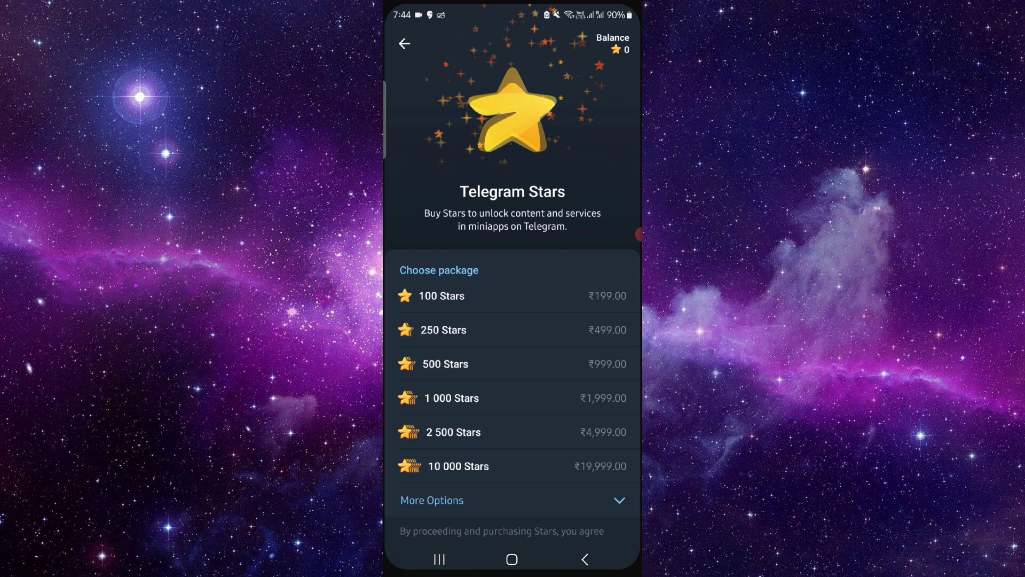
Open Telegram's Settings from the side menu to reach Telegram Premium and My Stars.
left_click(402, 41)
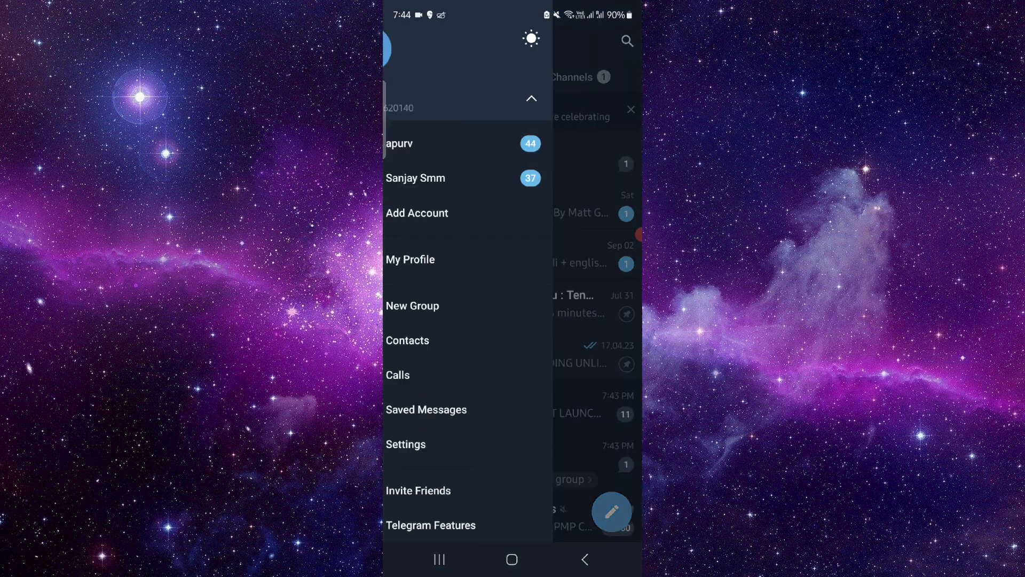
left_click(454, 444)
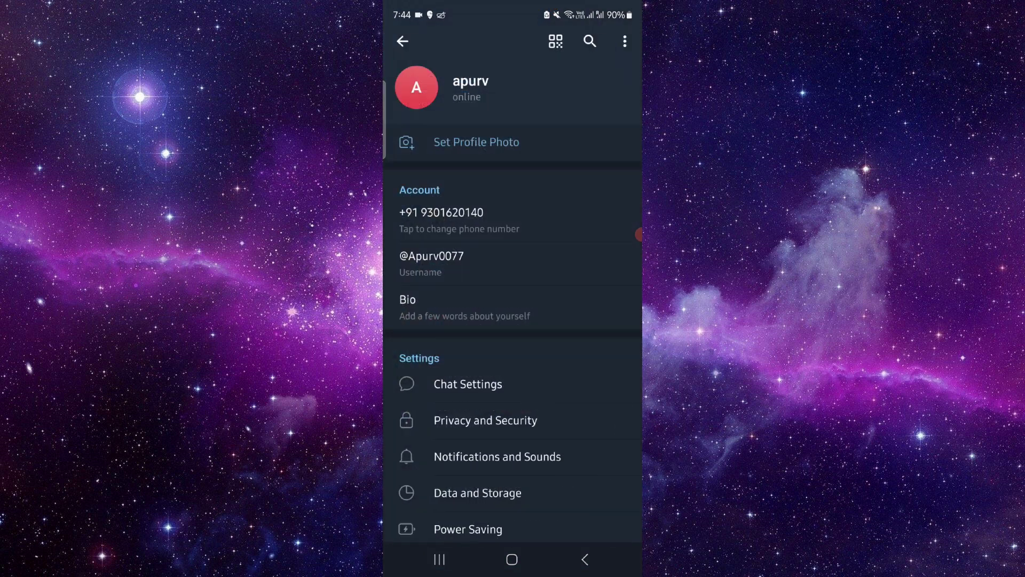
scroll(513, 321, "down", 5)
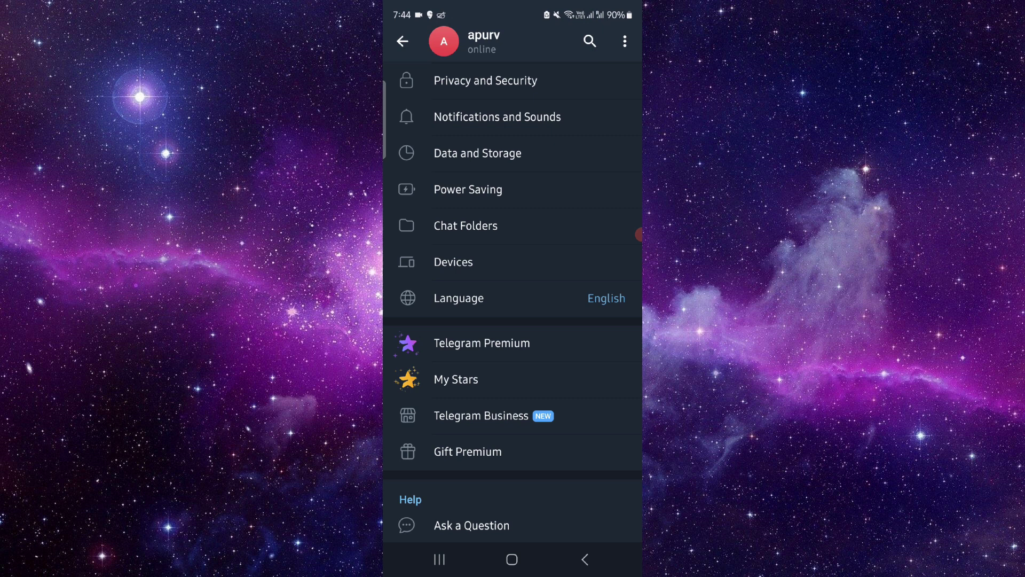
left_click(482, 343)
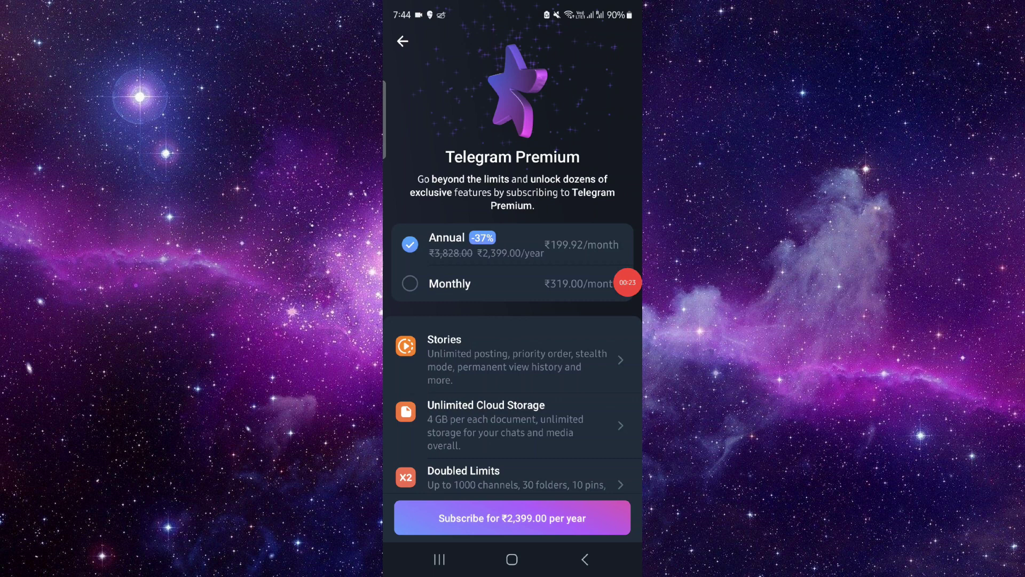
left_click(512, 517)
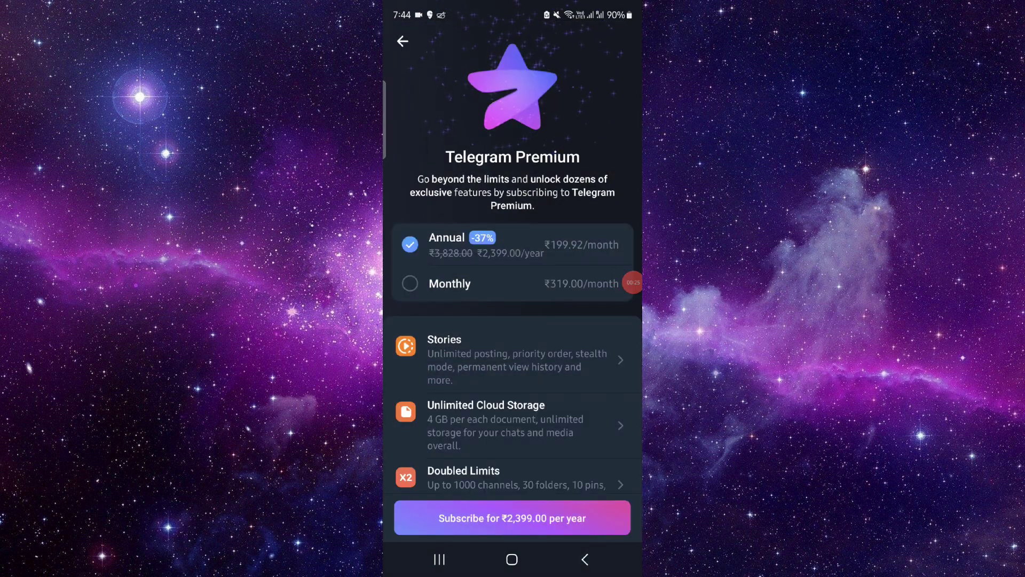
left_click(585, 559)
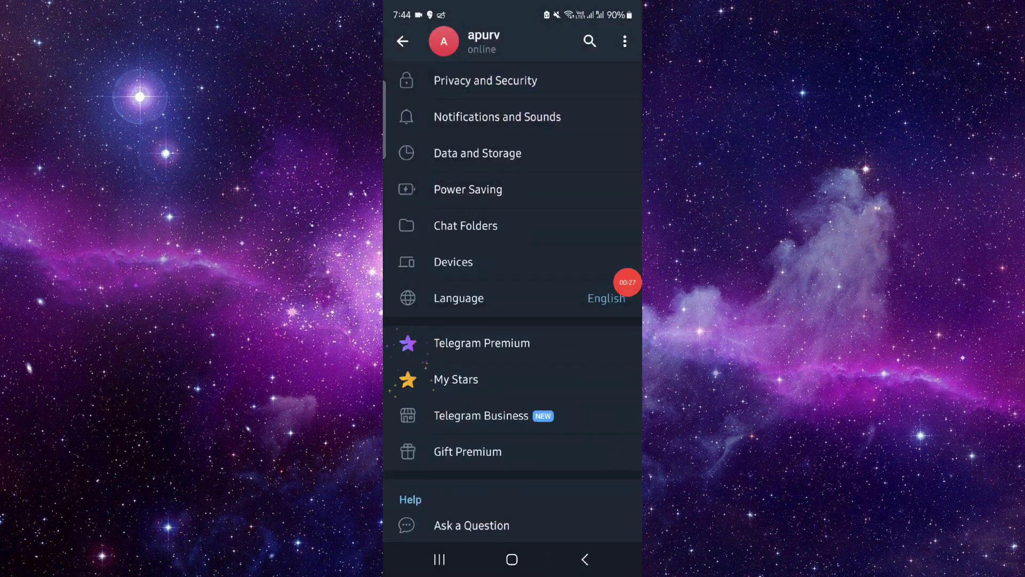
Exit Telegram to the phone's home screen with the Android Home button.
left_click(512, 559)
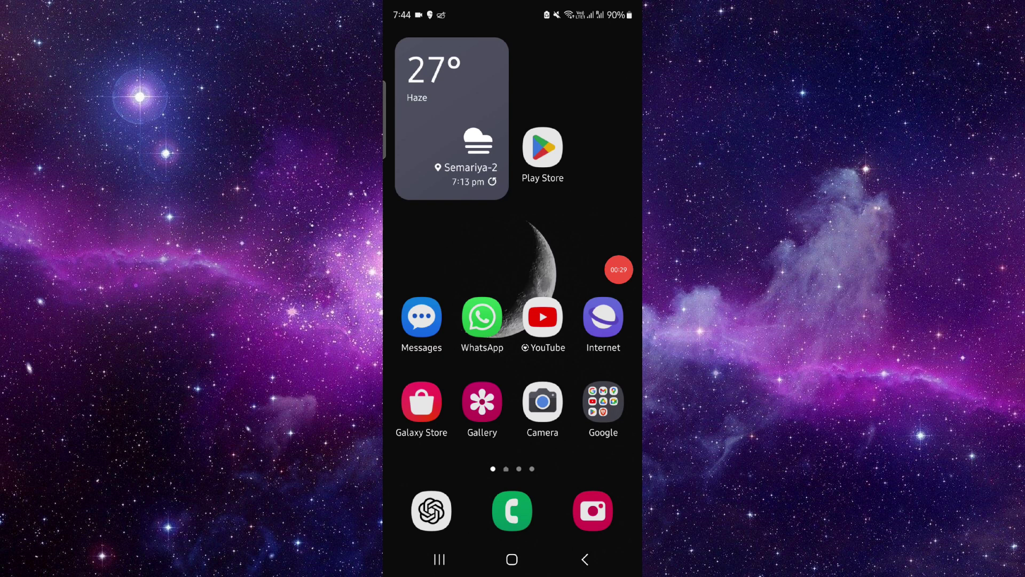